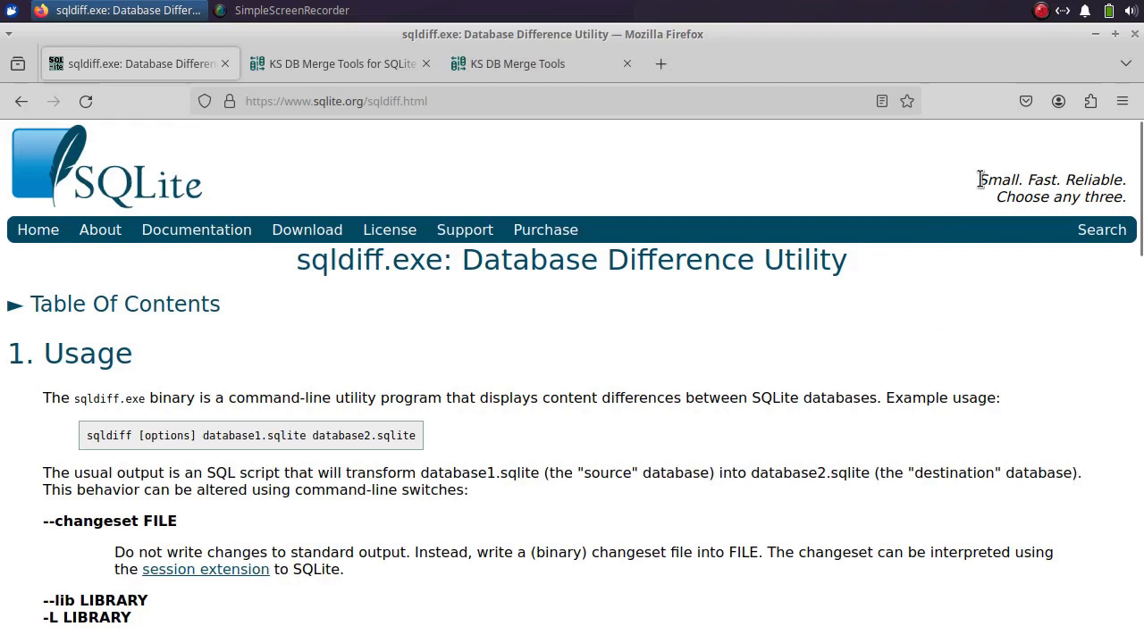
left_click_drag(978, 182, 1124, 182)
left_click(999, 258)
Close the already open online diff page and open the online diff-only SQLite tool from the KS DB Merge Tools site.
left_click(327, 61)
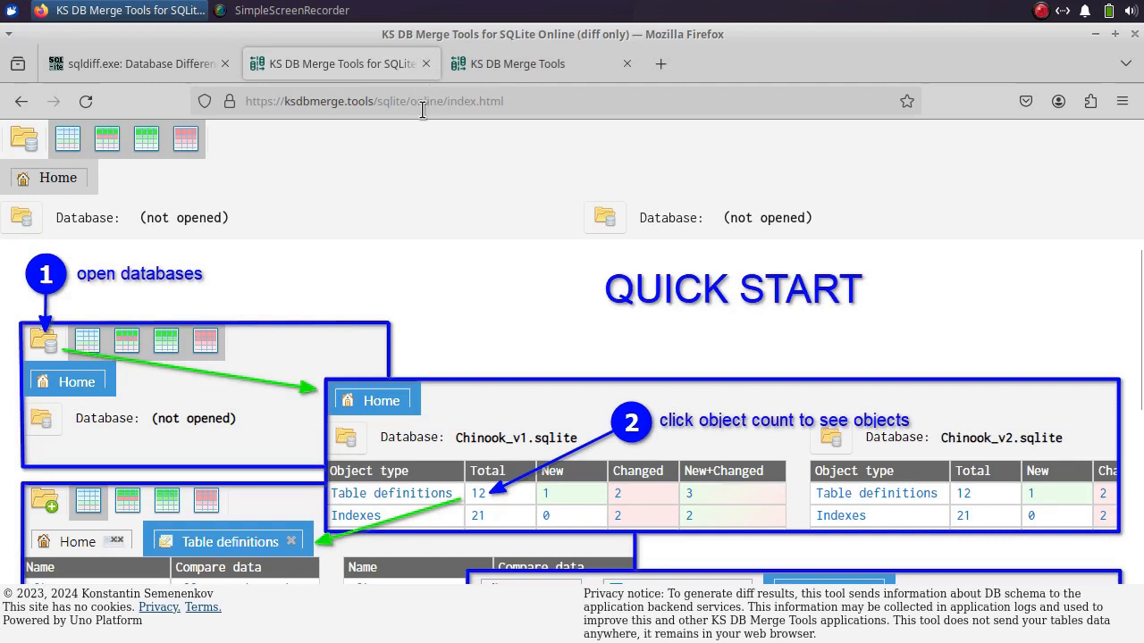
left_click(426, 64)
left_click(446, 95)
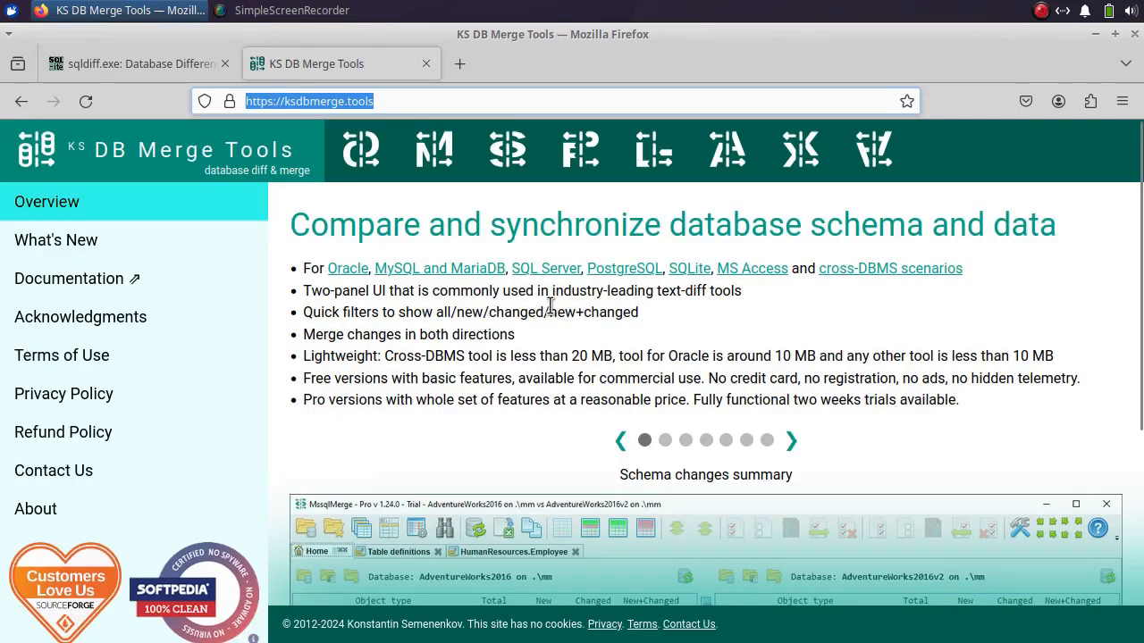
left_click(679, 270)
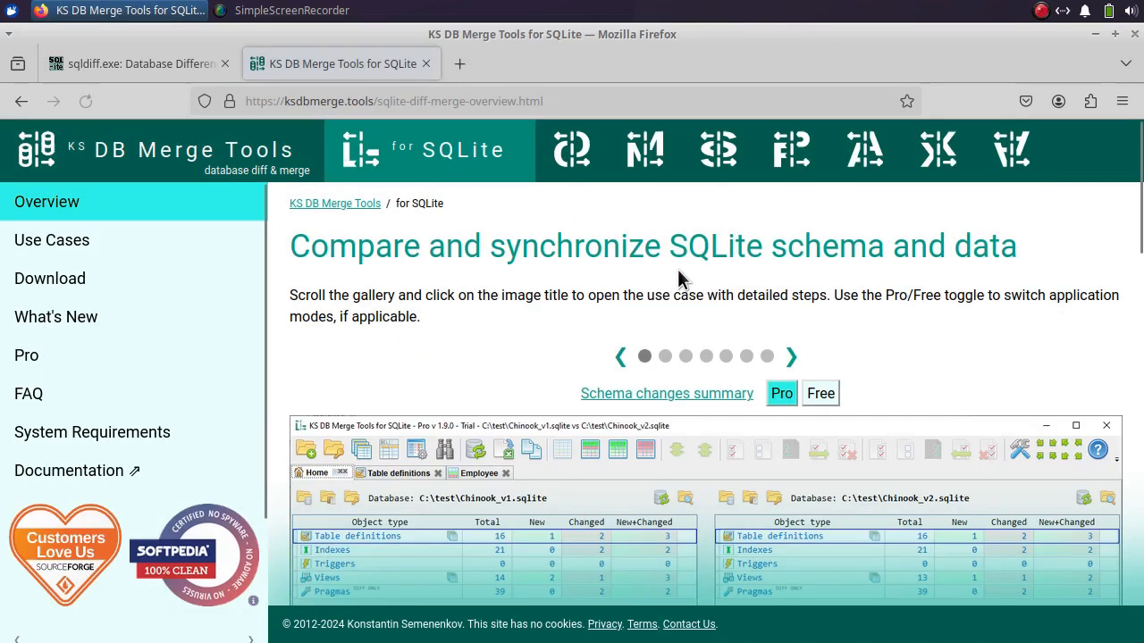
scroll(600, 316, "down", 5)
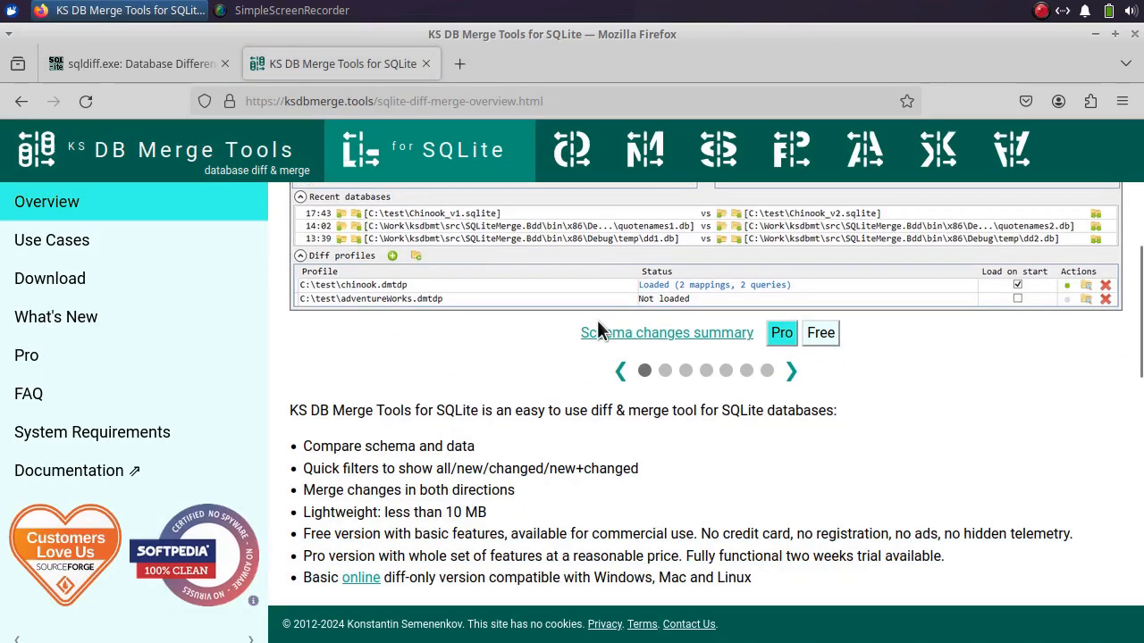
scroll(597, 320, "down", 1)
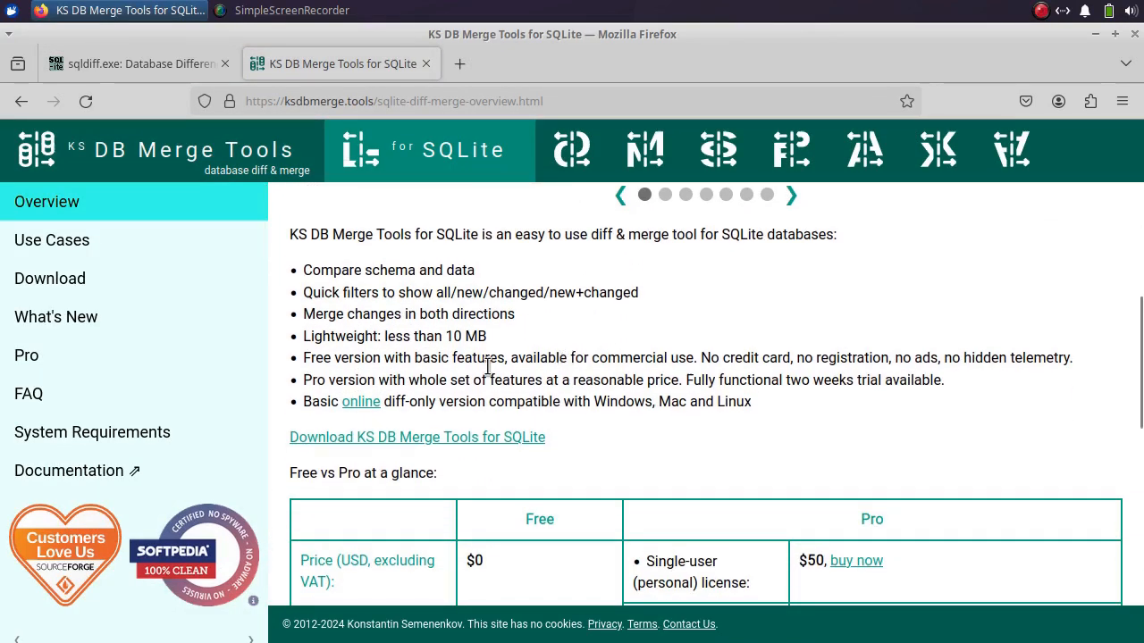
left_click(370, 403)
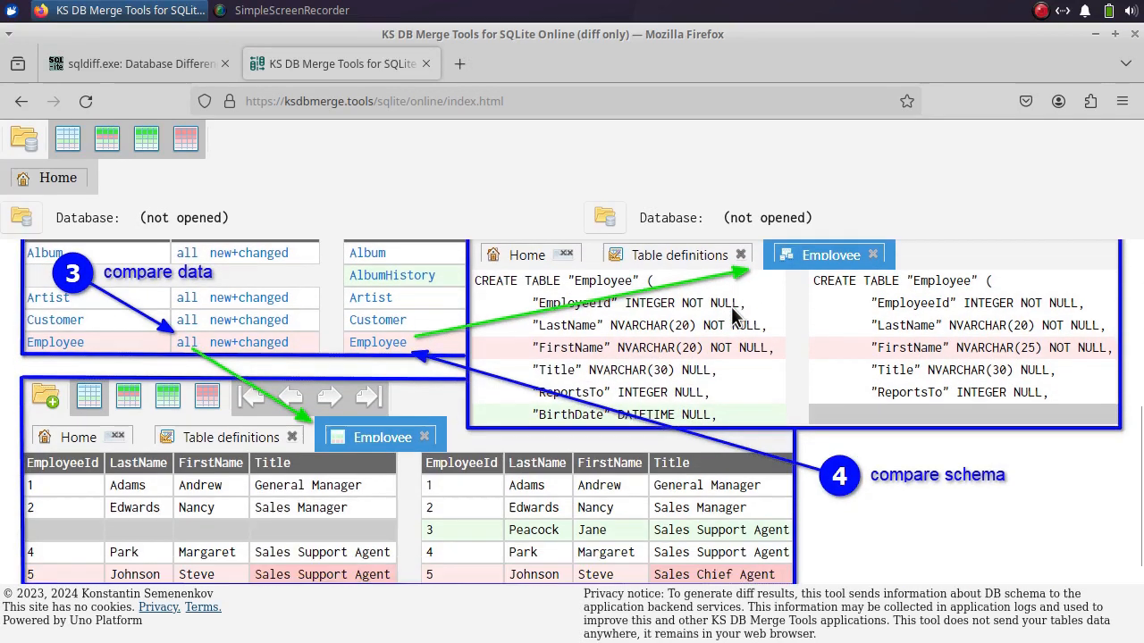
Load Chinook_v1.sqlite and Chinook_v2.sqlite together as the two databases to compare.
scroll(731, 309, "up", 1)
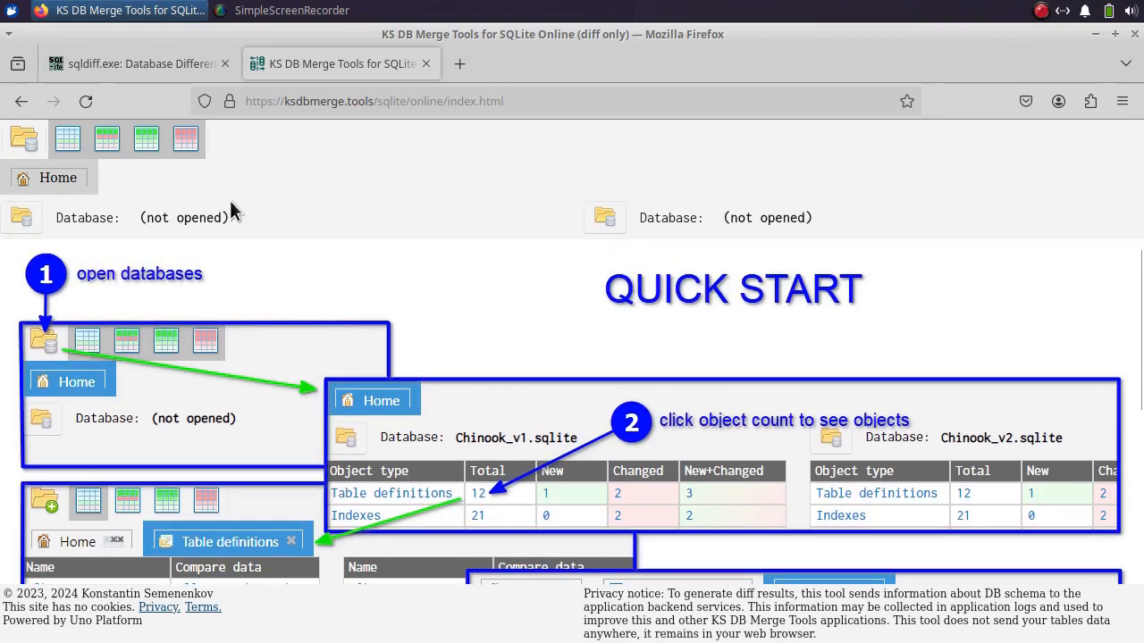
left_click(23, 138)
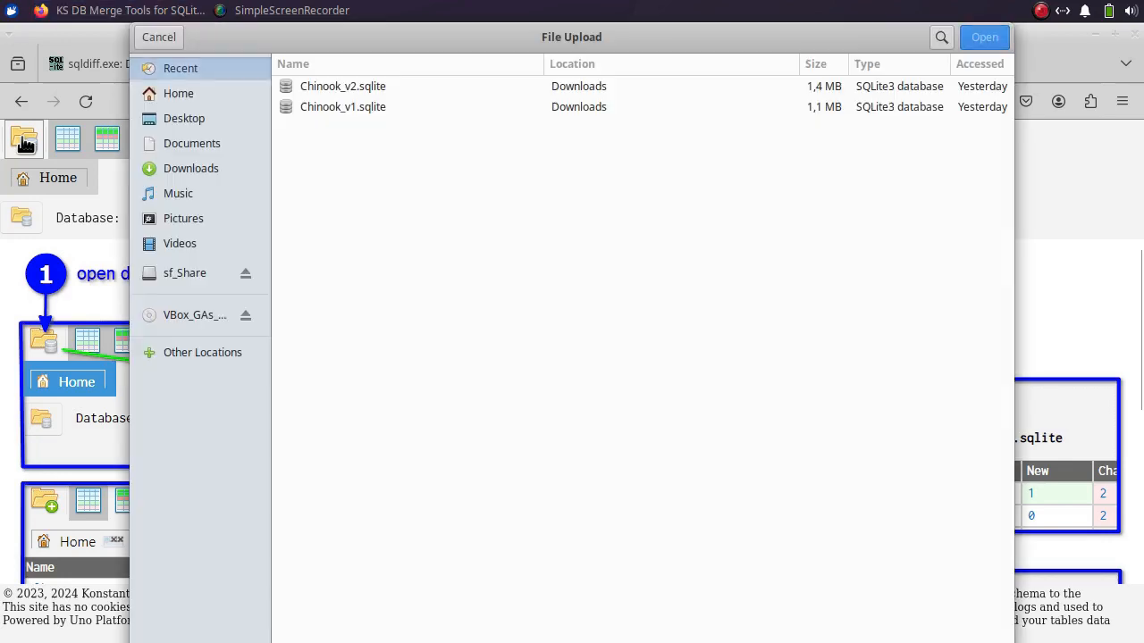
left_click(373, 105)
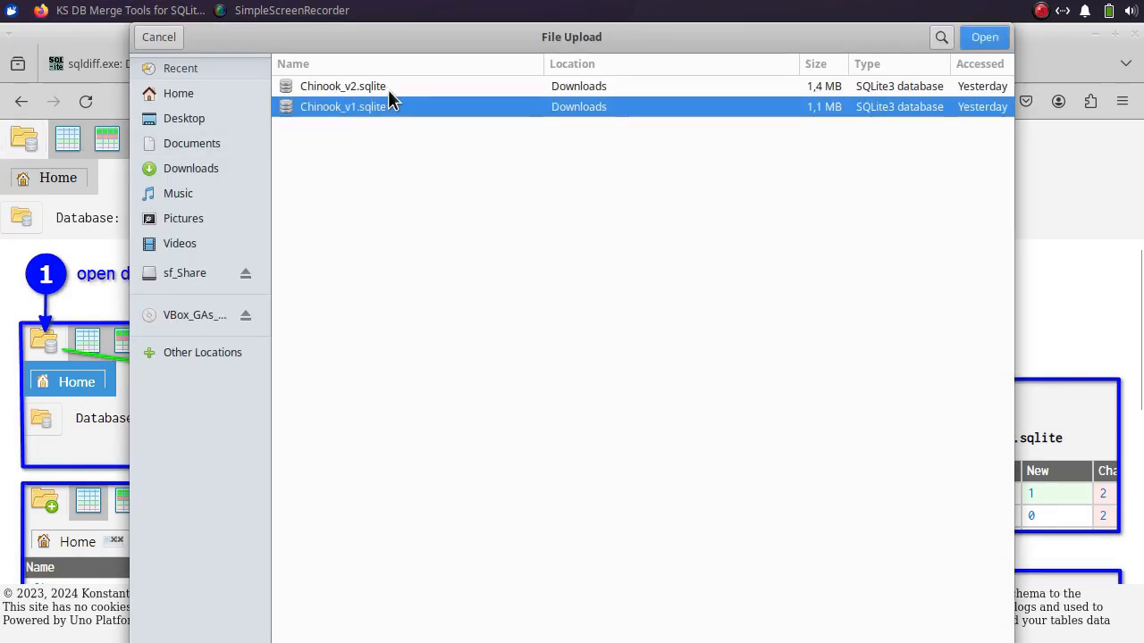
left_click(370, 83, "ctrl")
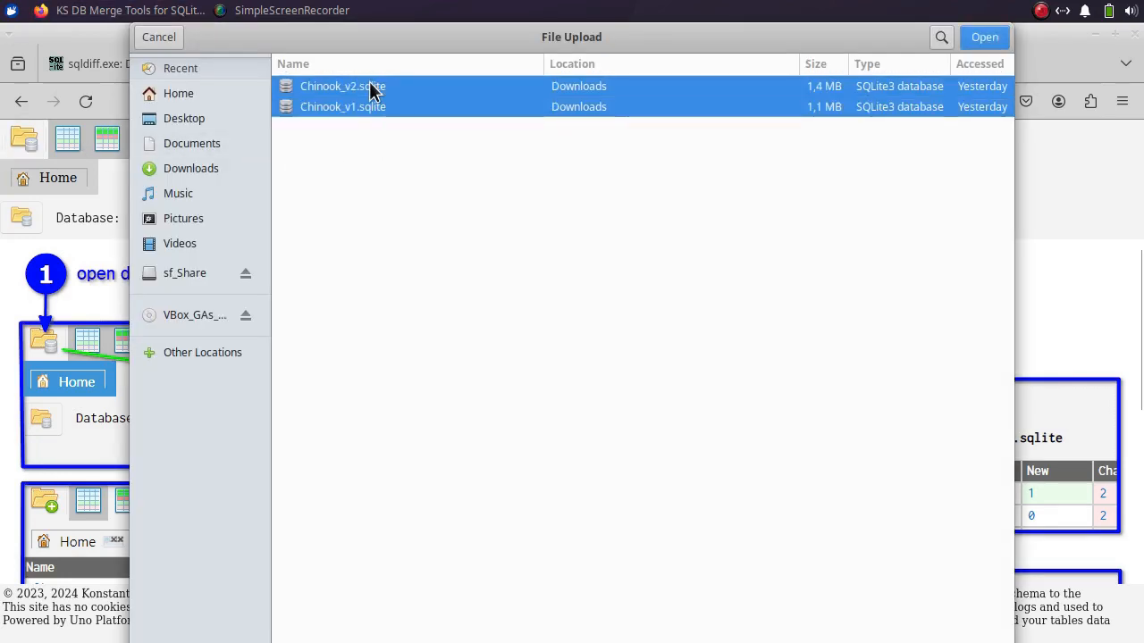
left_click(984, 37)
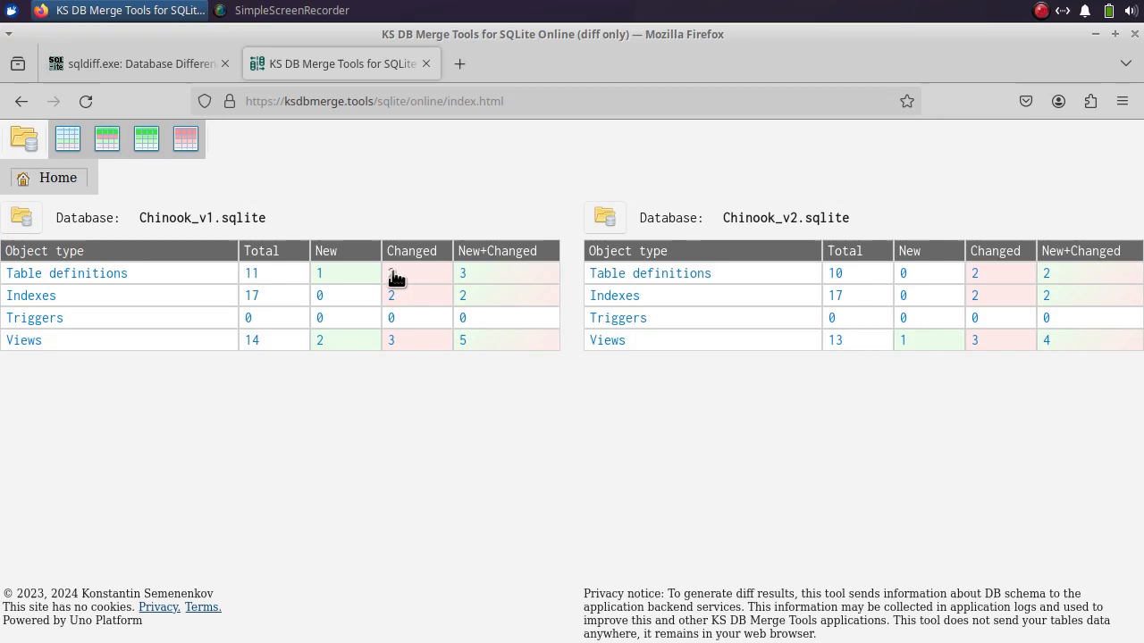
List all table definitions and examine the schema differences of the AlbumHistory and Employee tables.
left_click(254, 275)
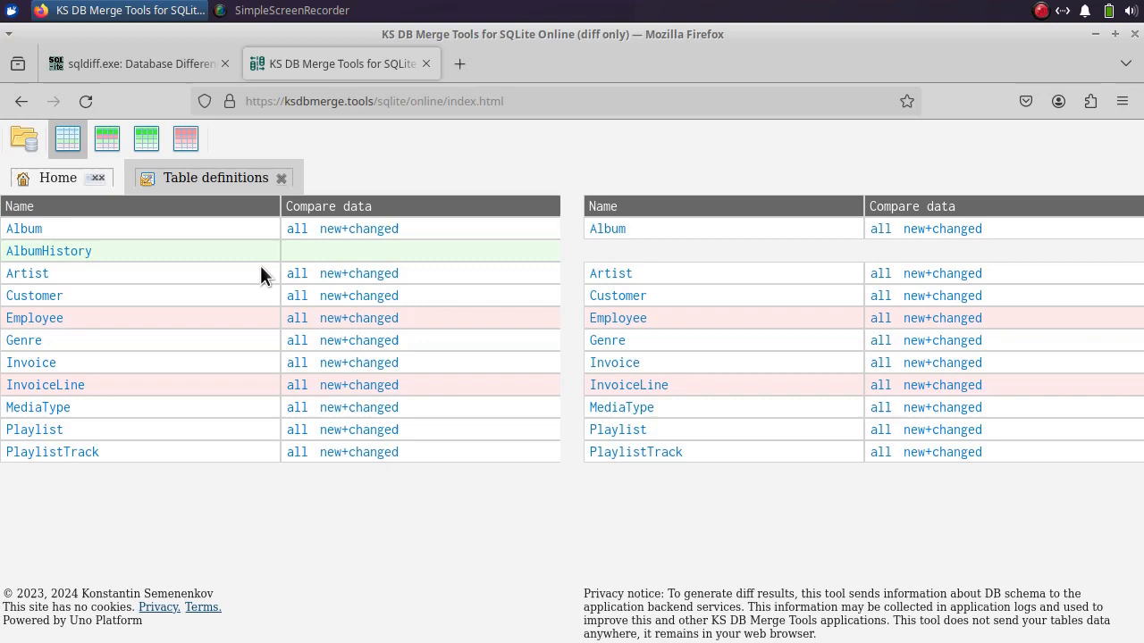
left_click(89, 258)
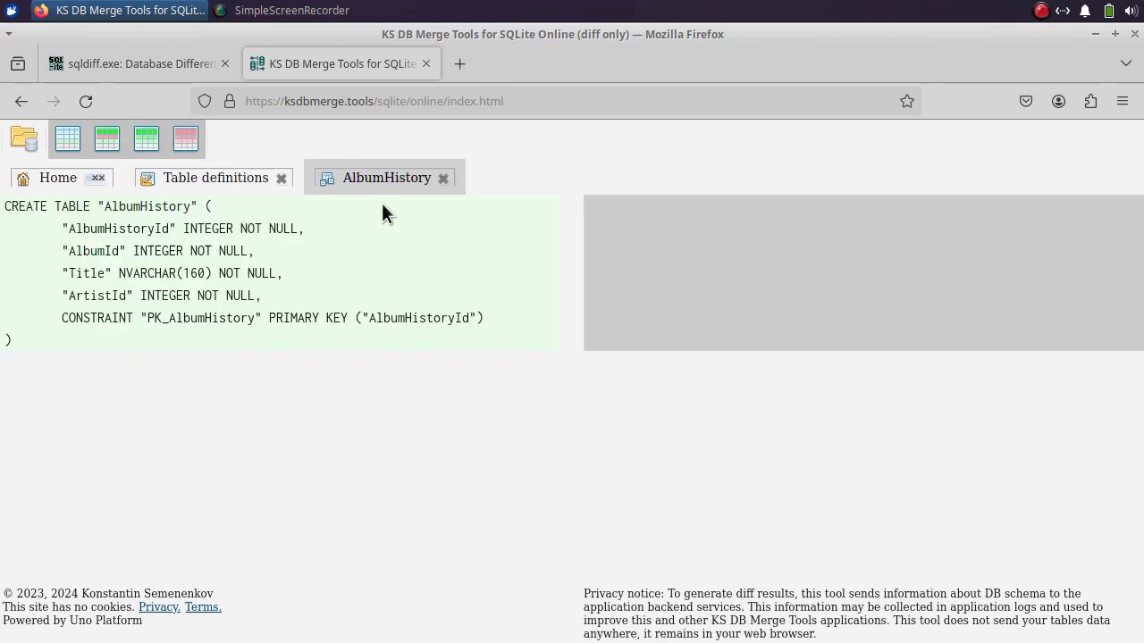
left_click(441, 179)
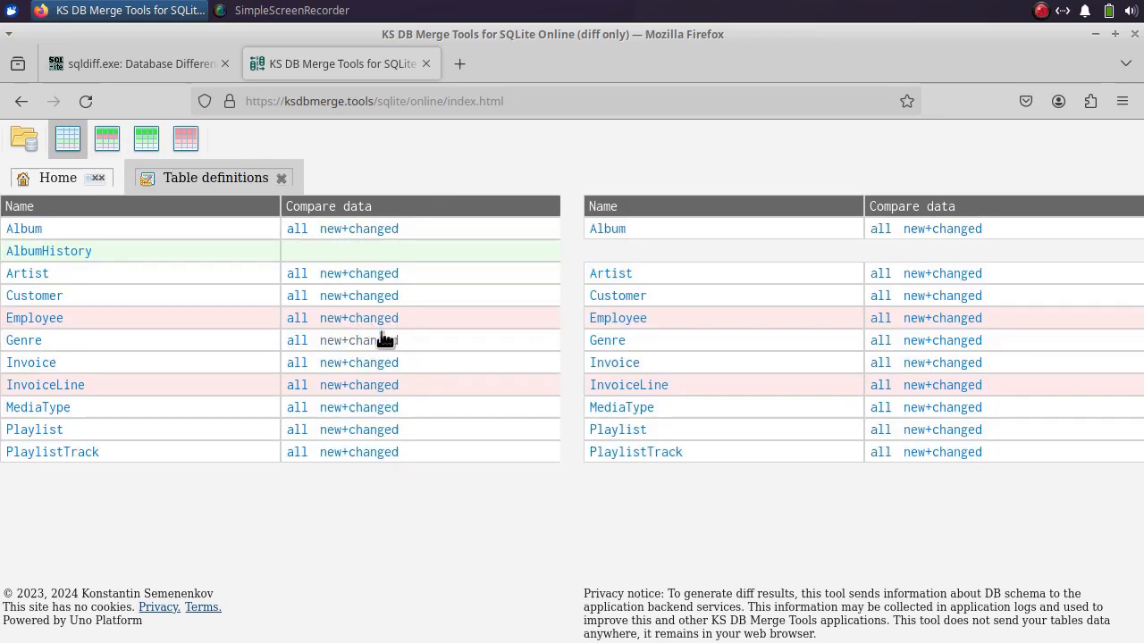
left_click(35, 319)
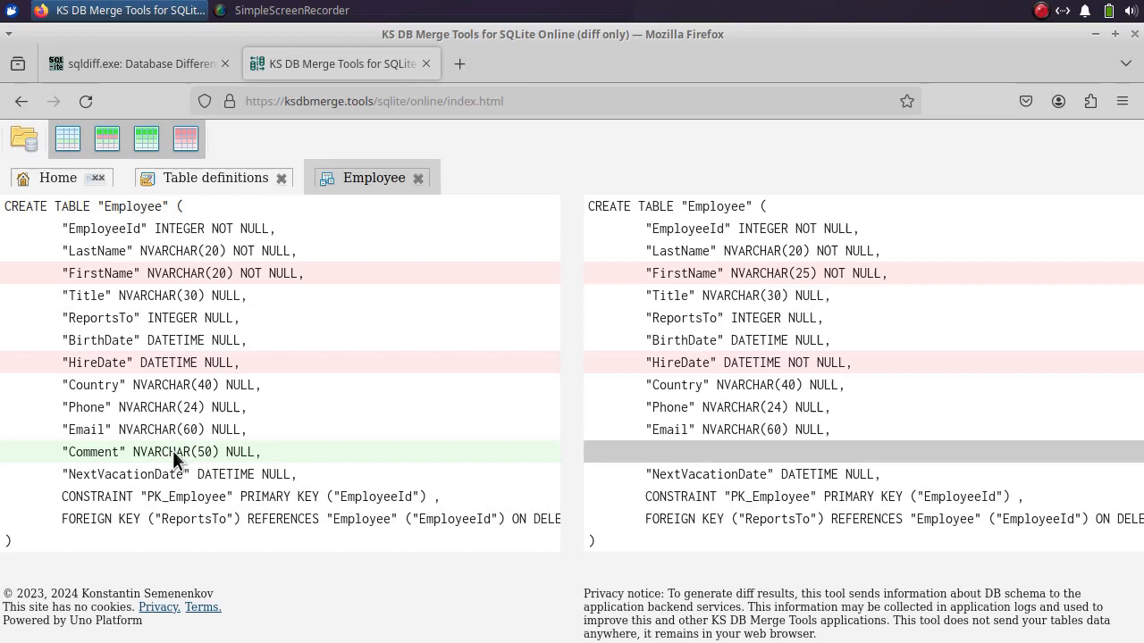
left_click(417, 178)
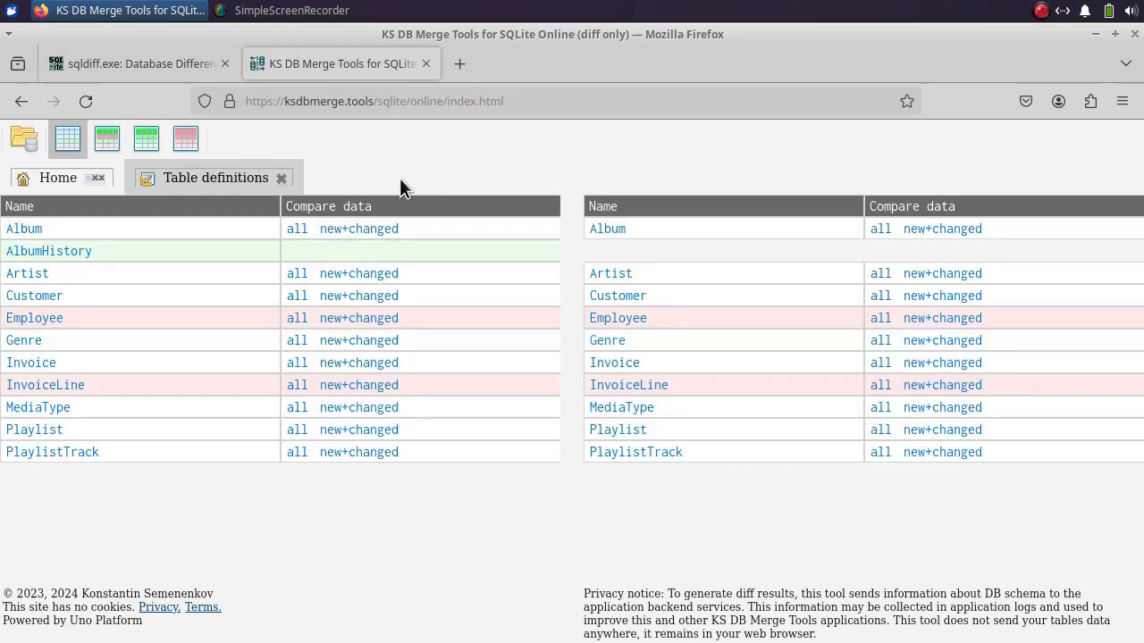
Filter the table definitions by new, changed and new+changed, restore all items, and view the new+changed definitions directly from the summary.
left_click(156, 145)
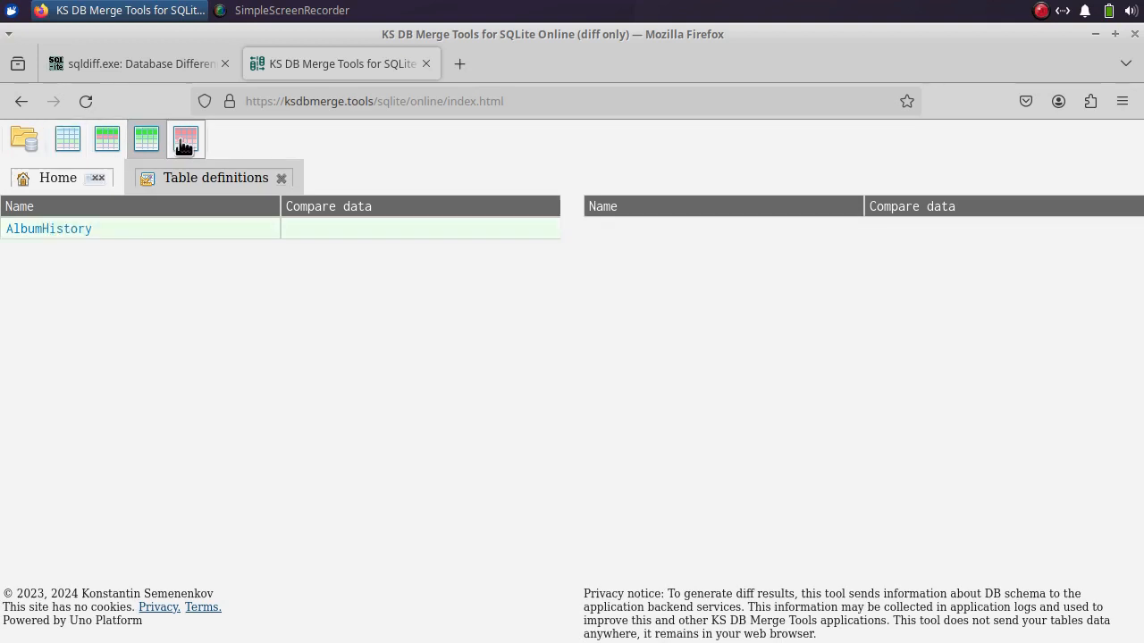
left_click(186, 139)
left_click(101, 143)
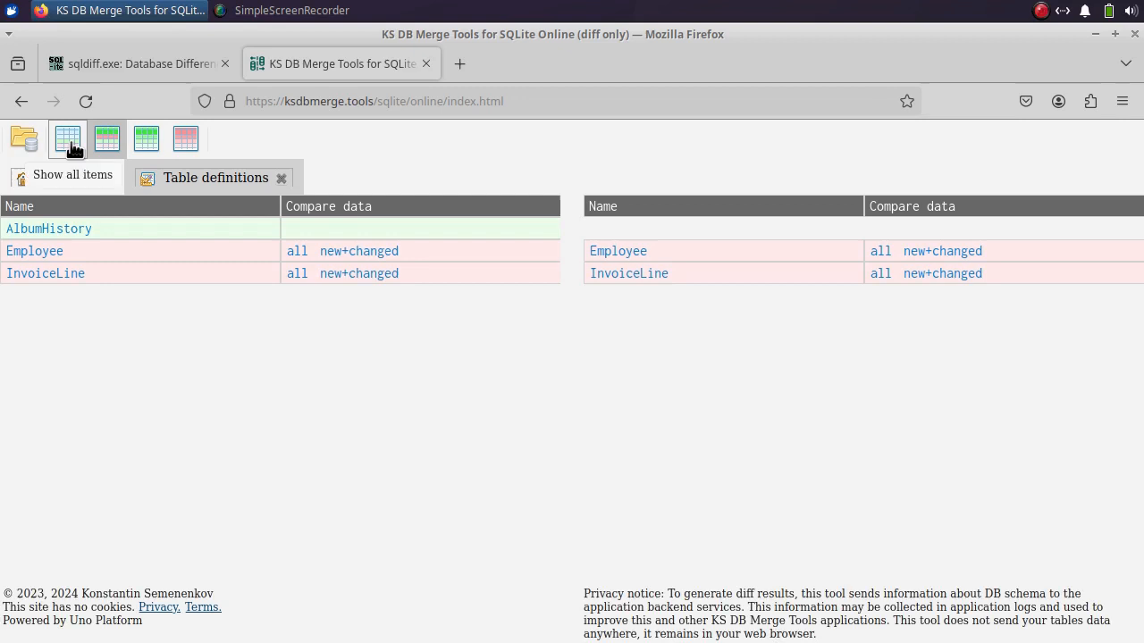
left_click(70, 141)
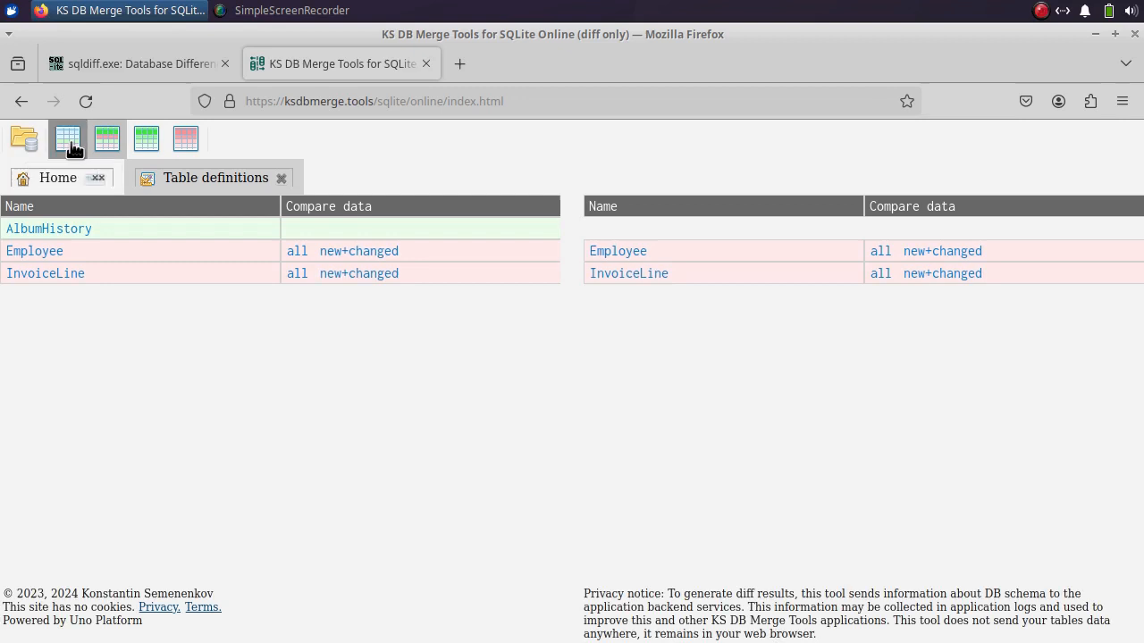
left_click(281, 179)
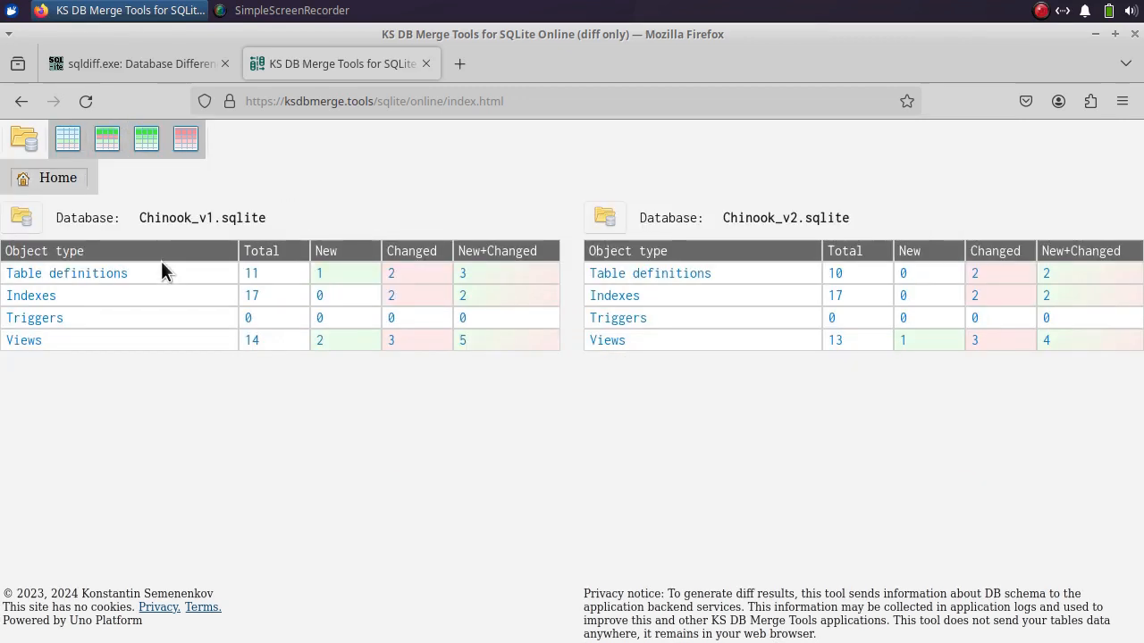
left_click(465, 274)
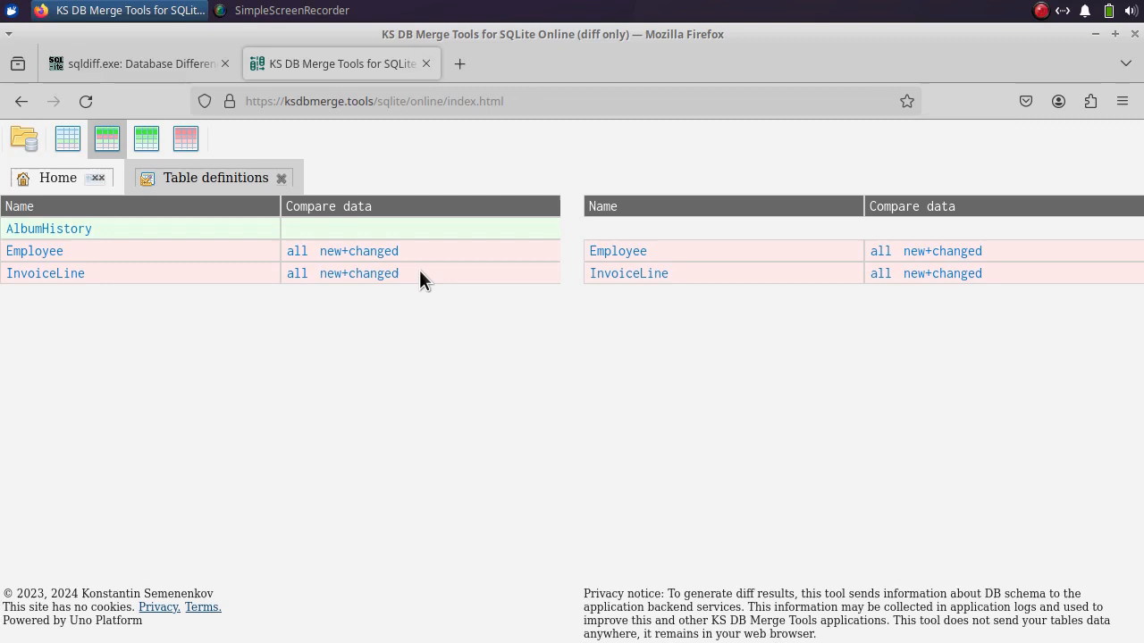
left_click(284, 179)
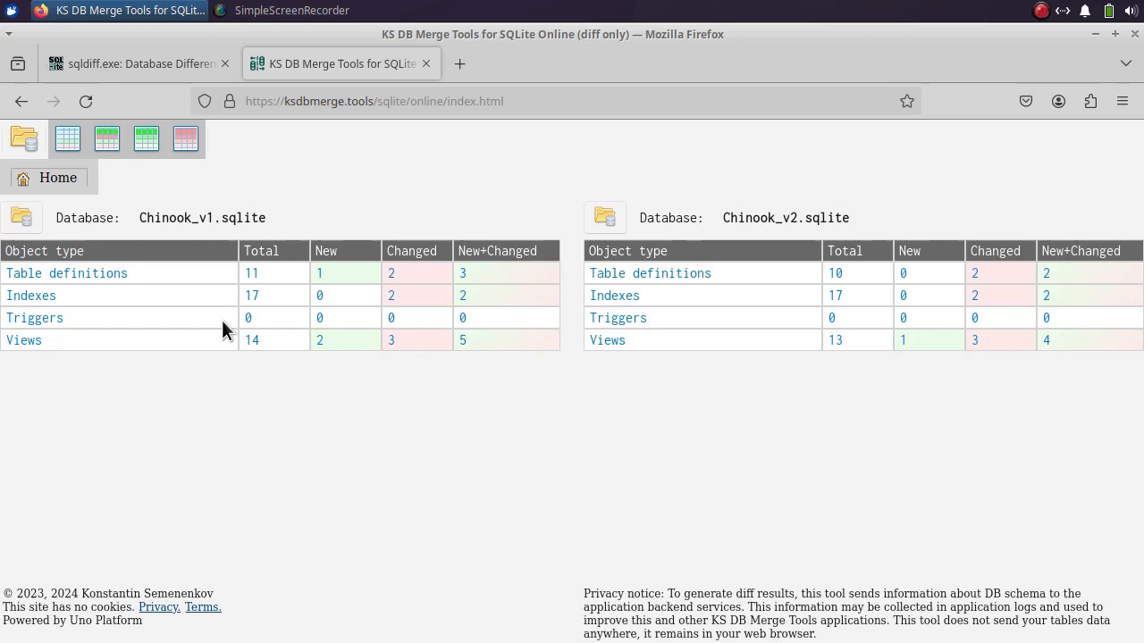
Compare all rows of the Album table, paging forward to the last page and back to the first.
left_click(251, 277)
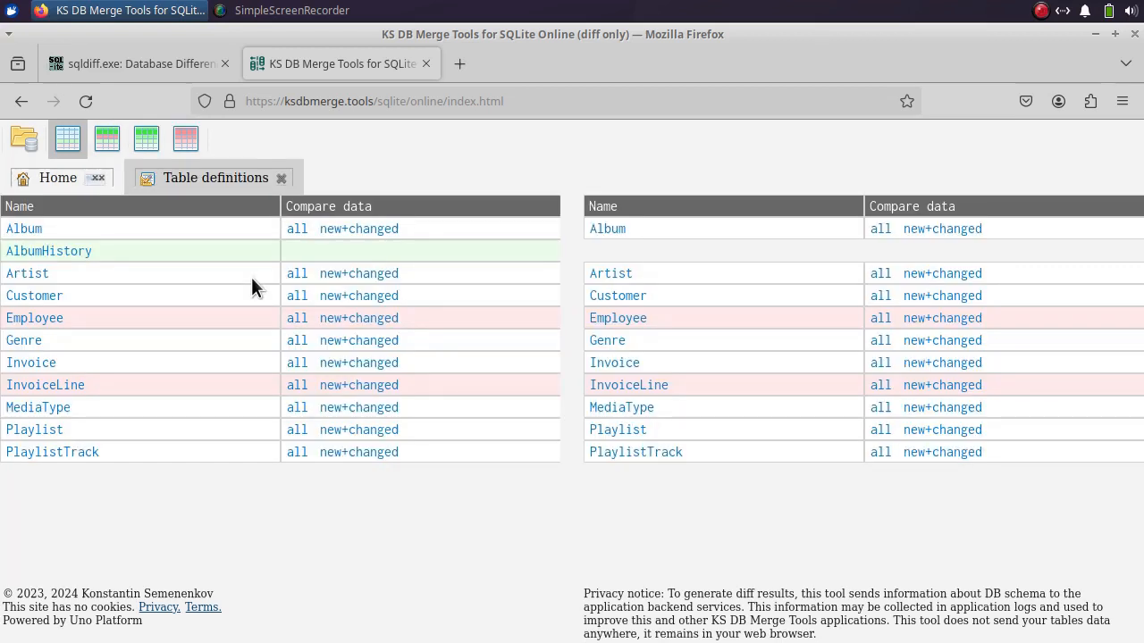
left_click(298, 230)
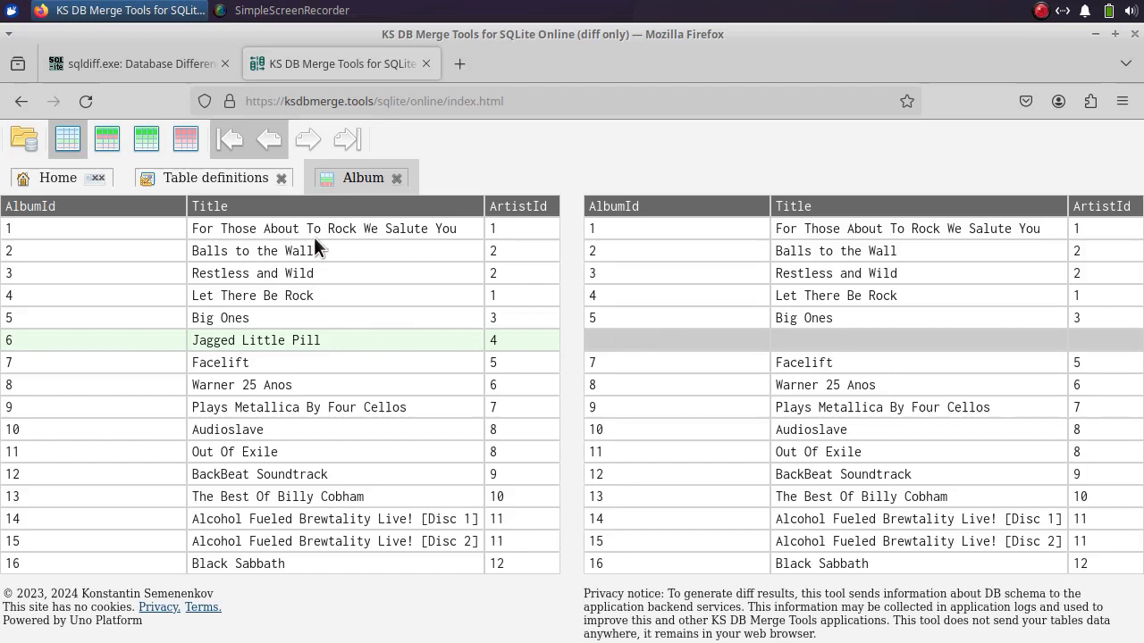
left_click(308, 144)
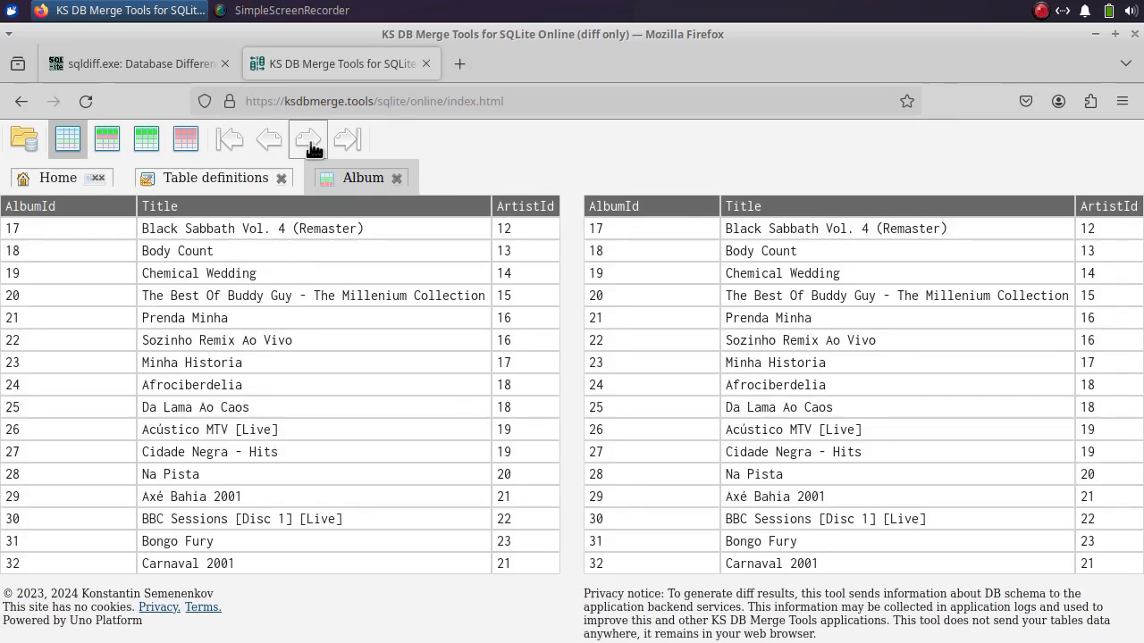
left_click(308, 144)
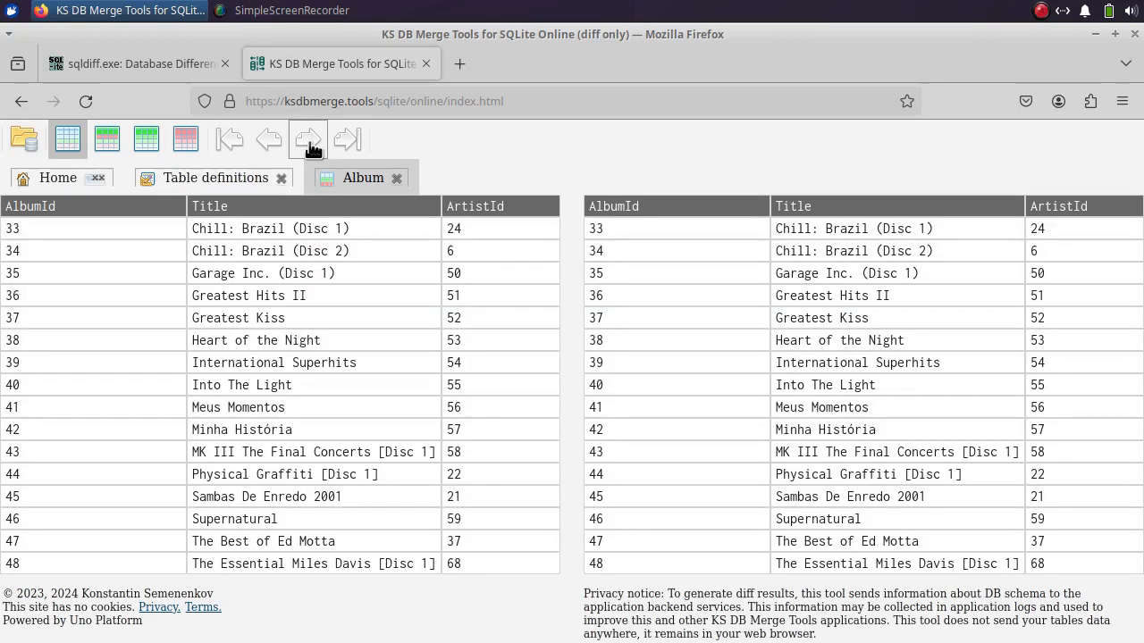
left_click(308, 144)
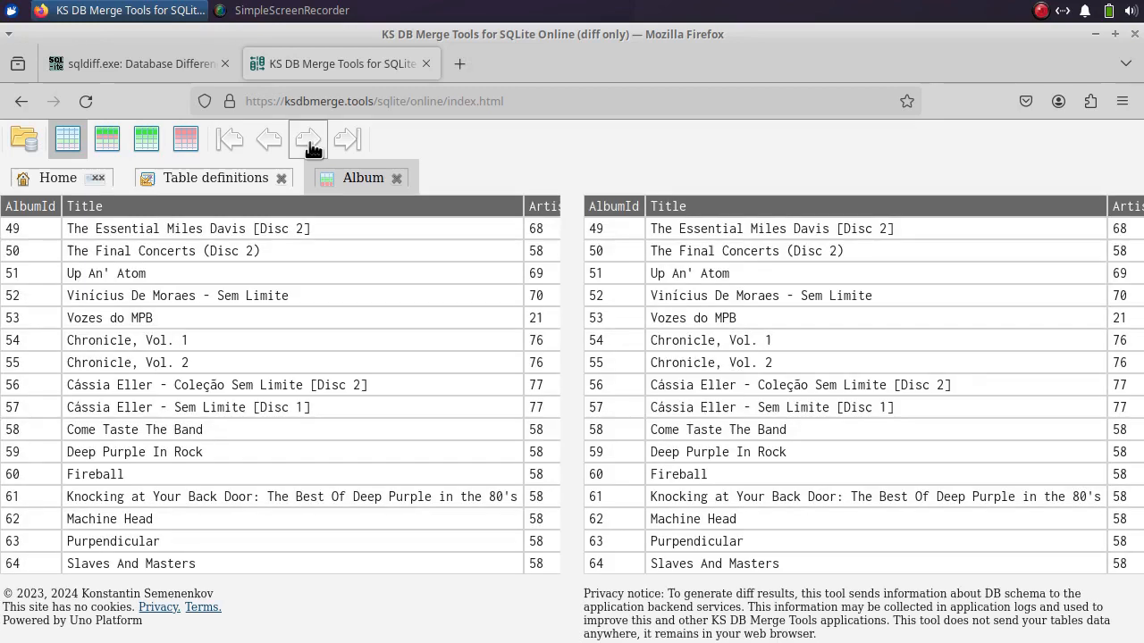
left_click(309, 145)
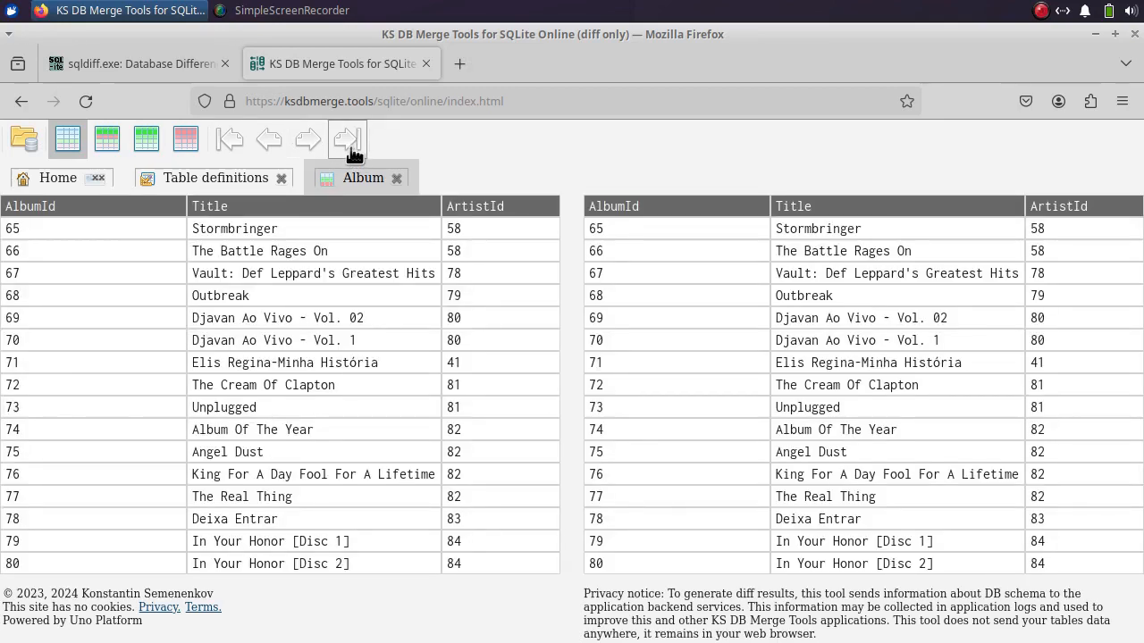
left_click(352, 150)
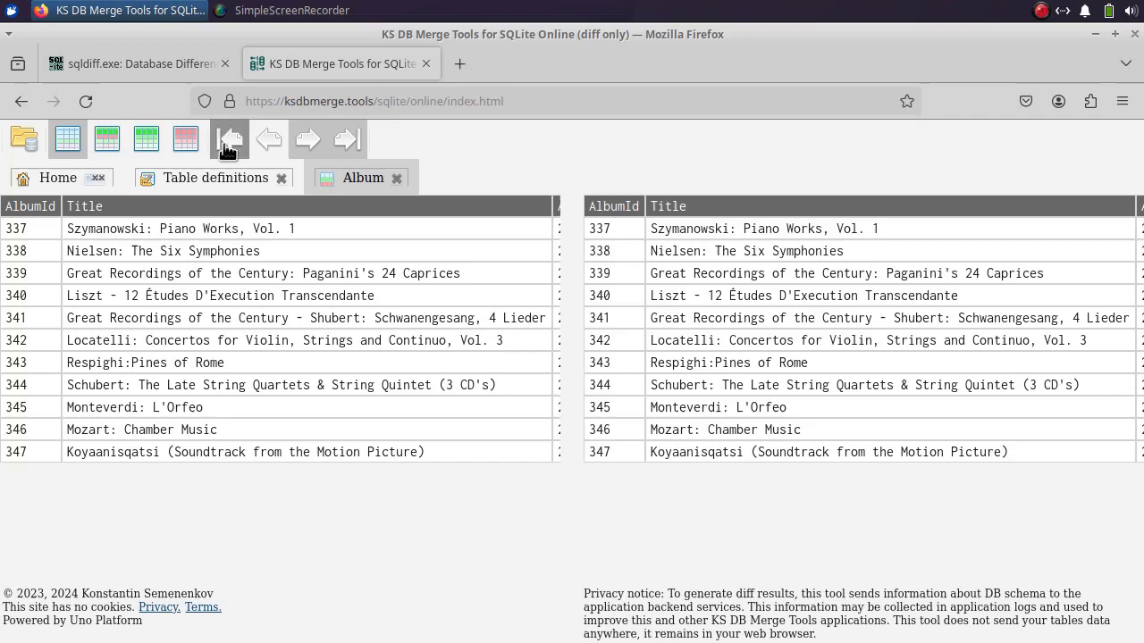
left_click(227, 149)
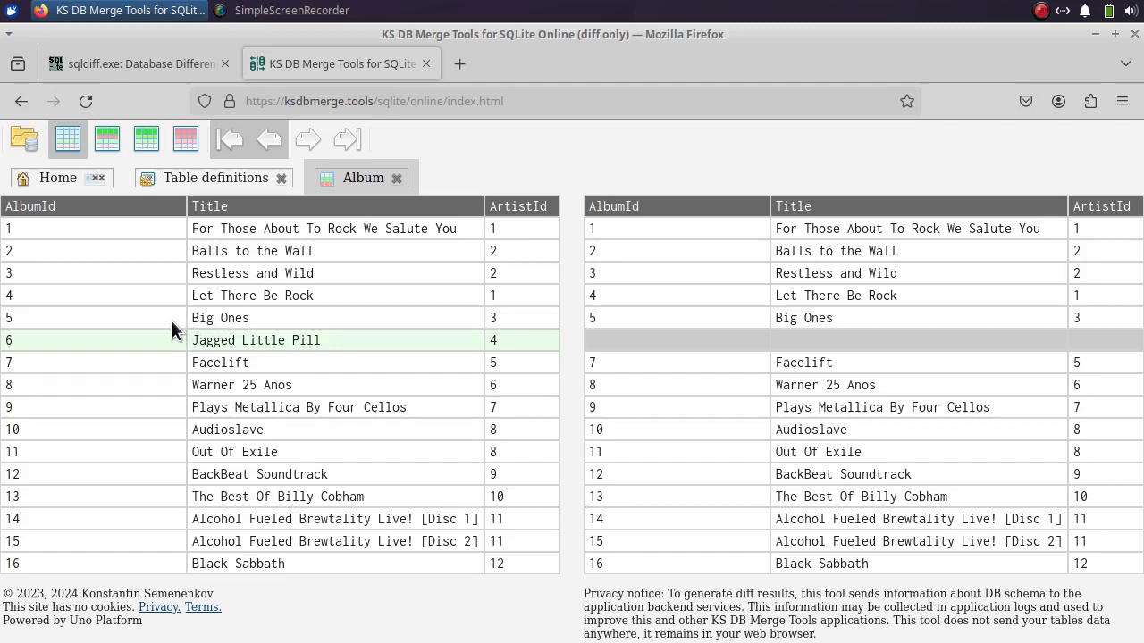
View only the new and changed Album rows, first by filtering the full comparison and again directly from the table definitions list.
left_click(108, 142)
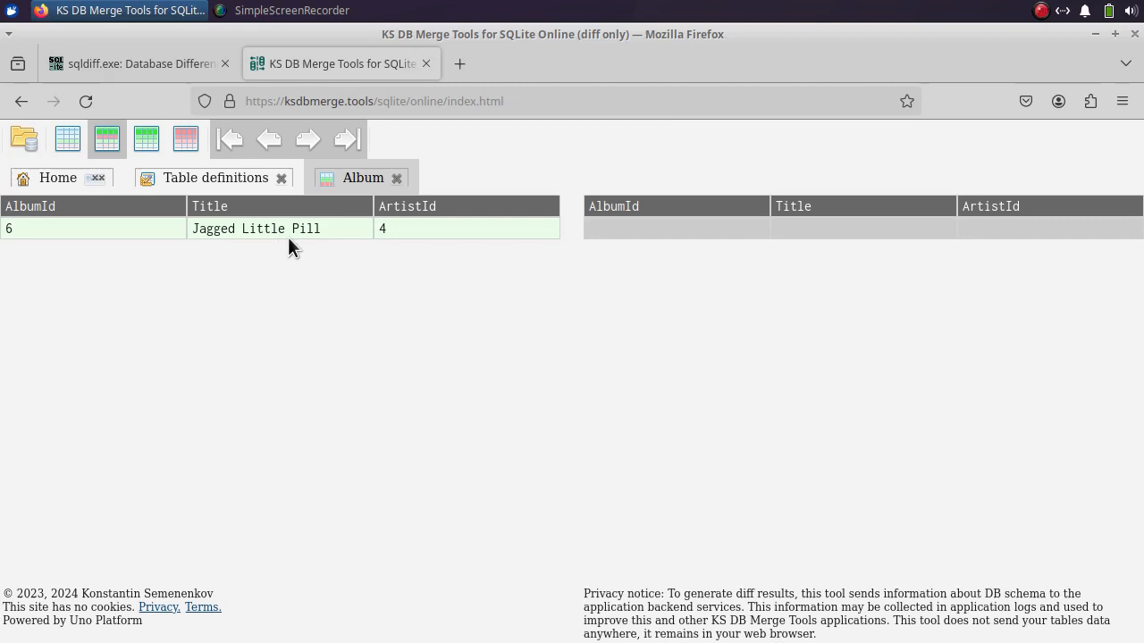
left_click(397, 179)
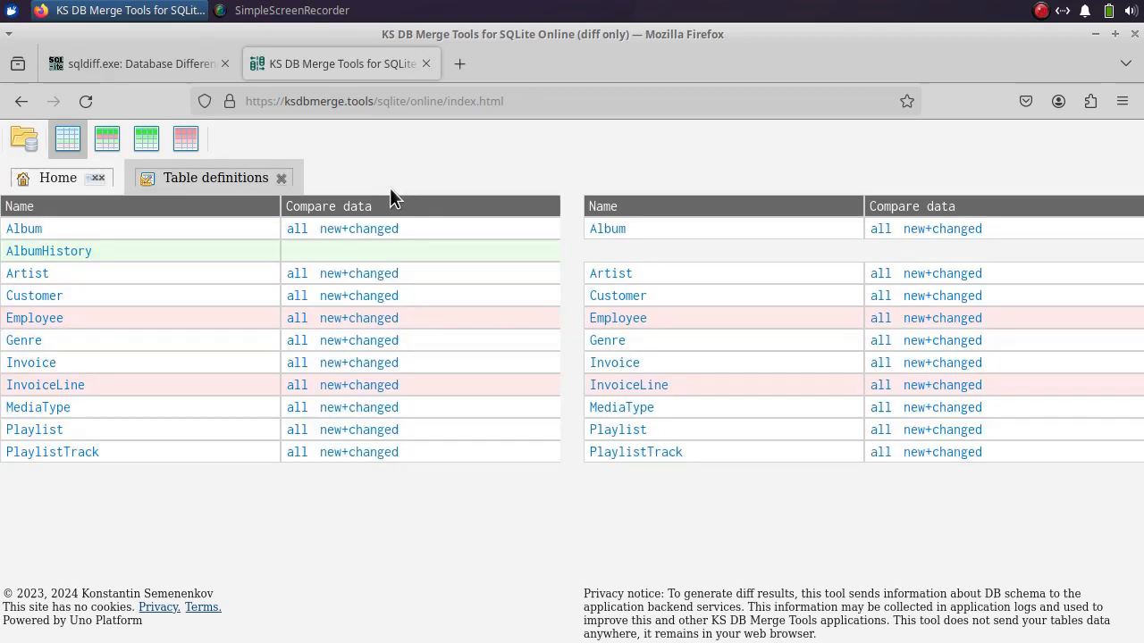
left_click(348, 231)
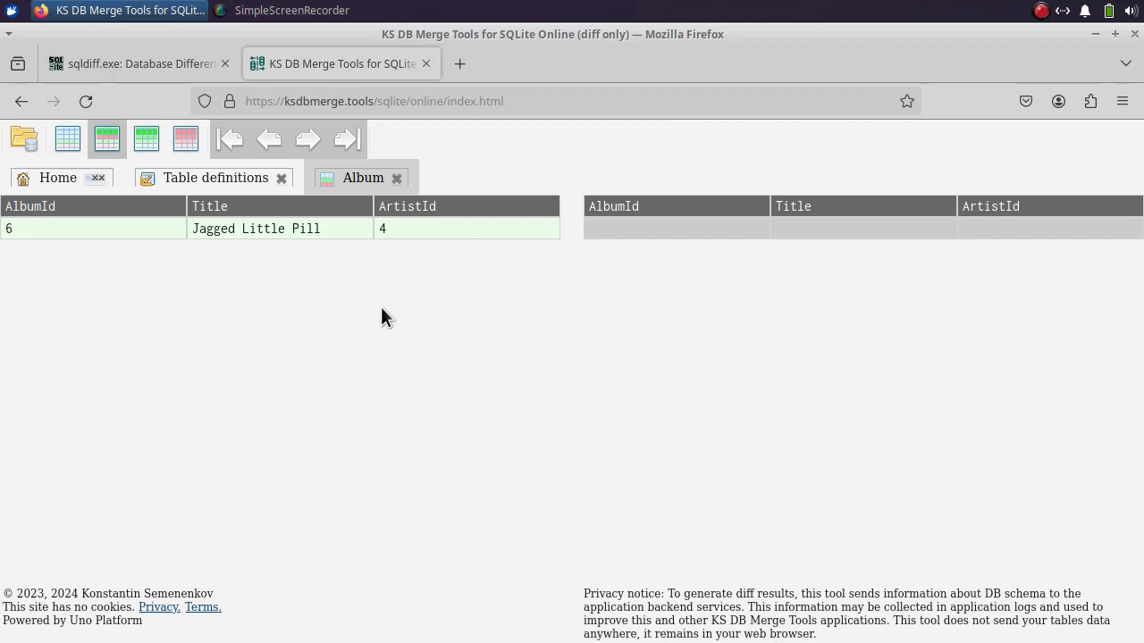
left_click(394, 179)
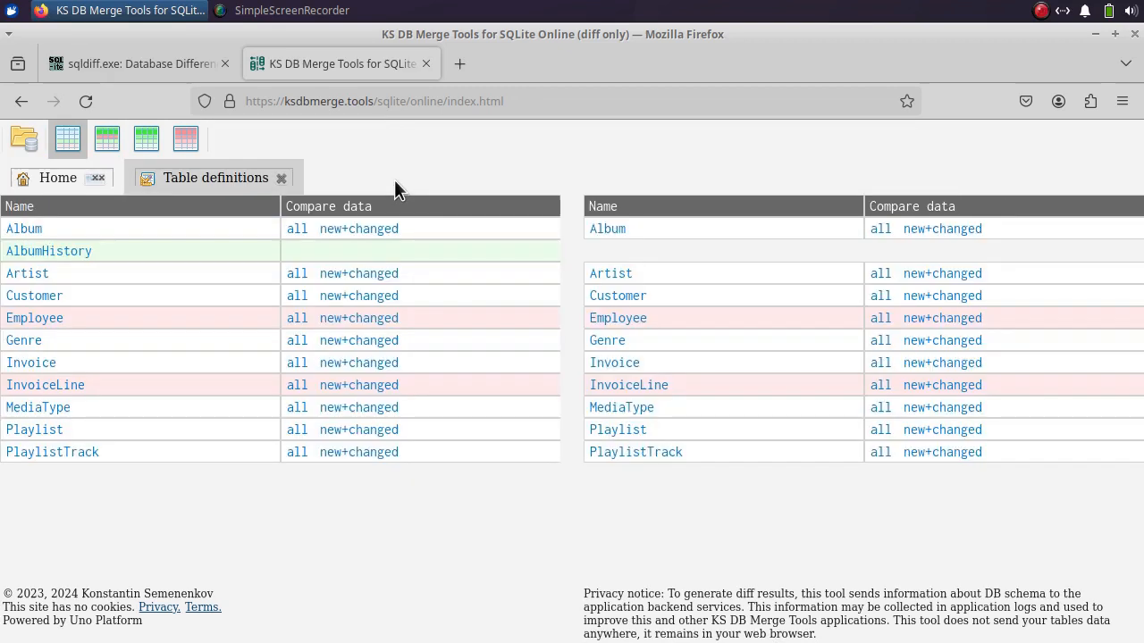
Compare all rows of the Employee table between the two databases.
left_click(298, 320)
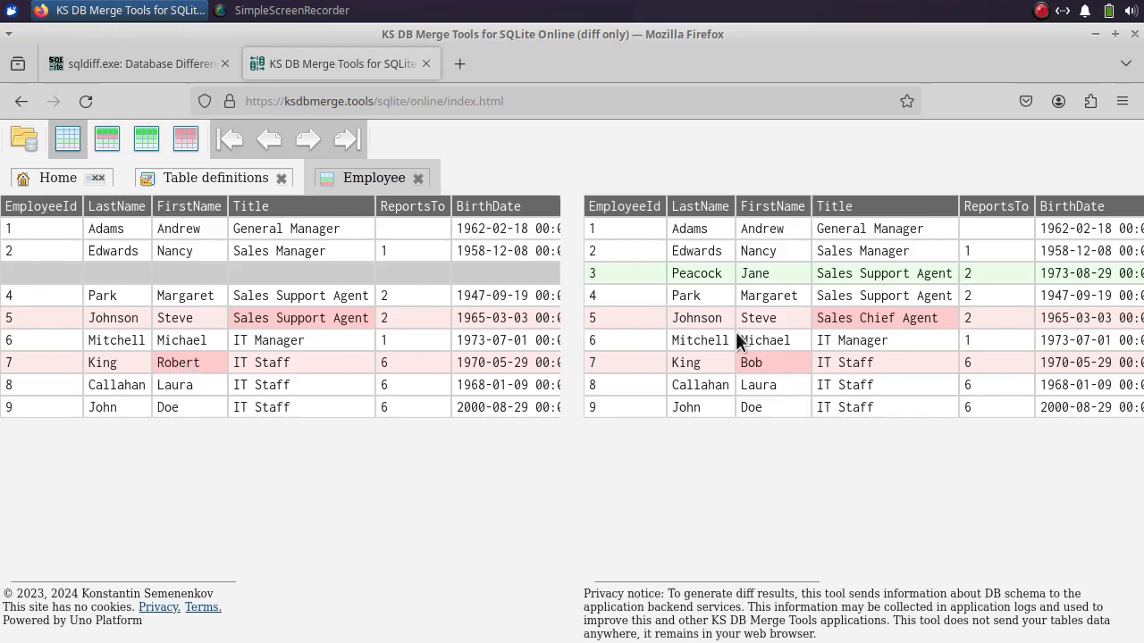
Examine the remaining columns of the Employee comparison, through NextVacationDate.
left_click_drag(637, 580, 967, 579)
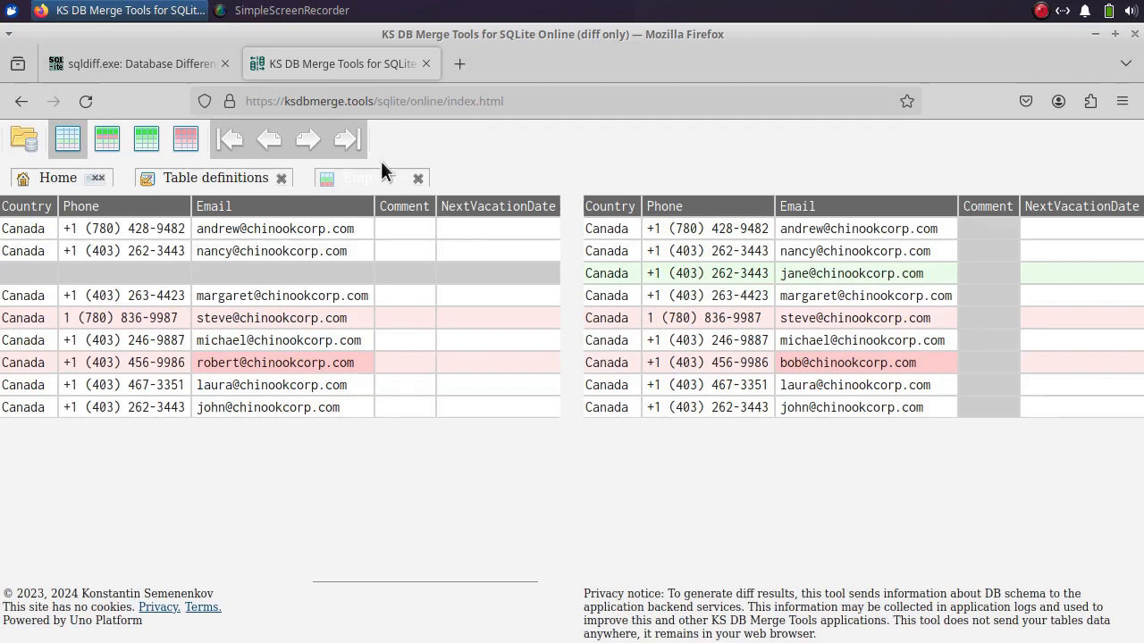
Return to the KS DB Merge Tools for SQLite overview page and browse the Free version's screenshots through "Handle table schema changes".
left_click(18, 102)
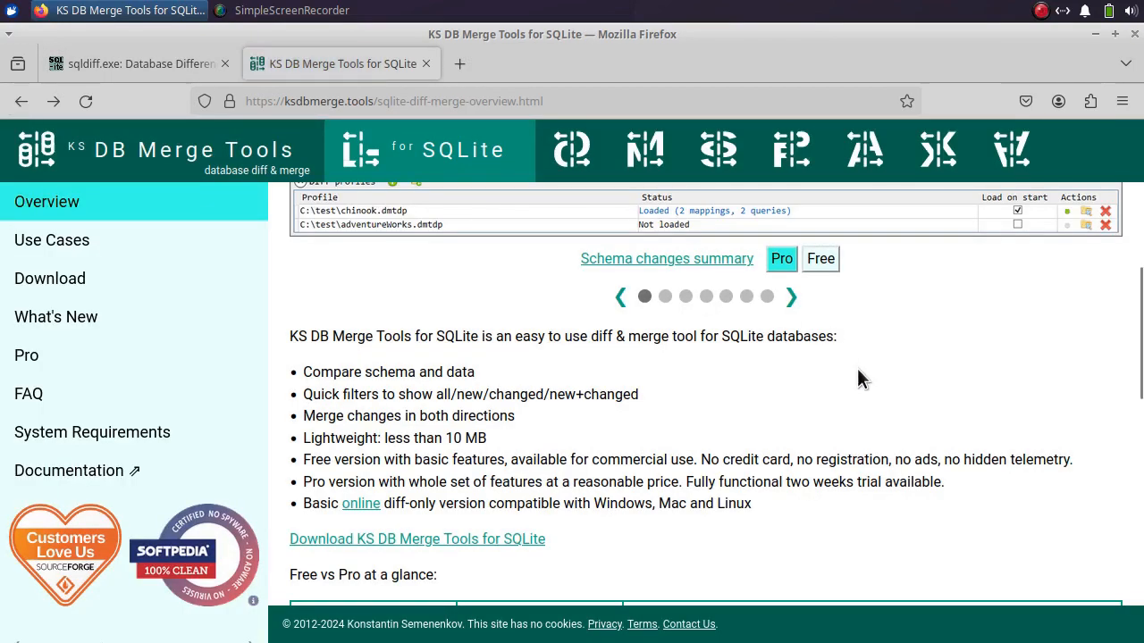
scroll(857, 370, "up", 3)
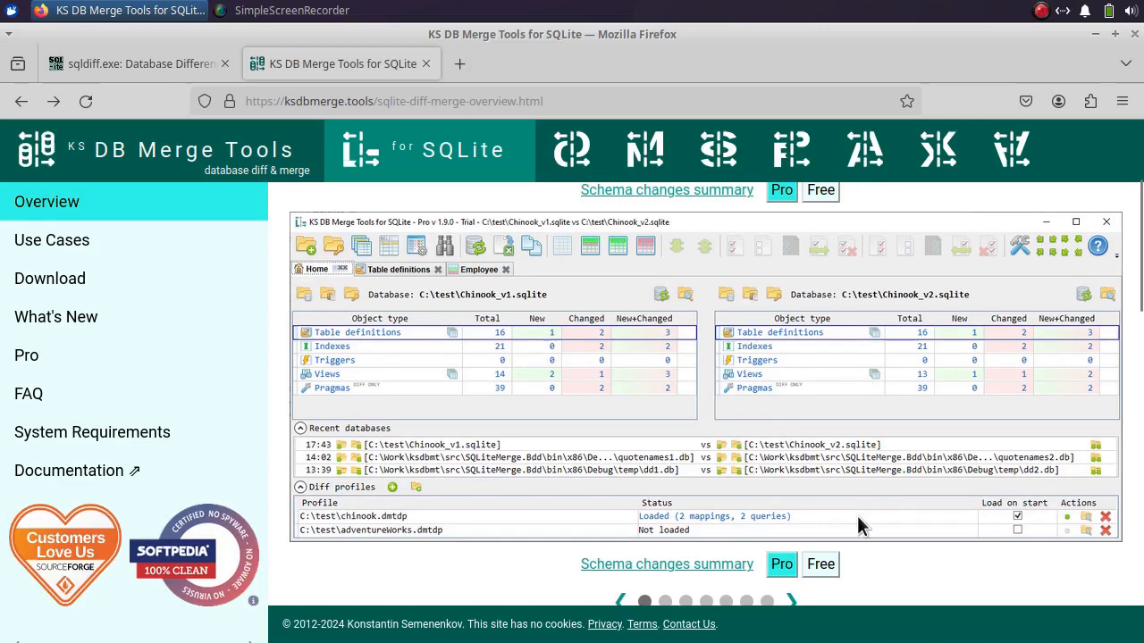
left_click(821, 565)
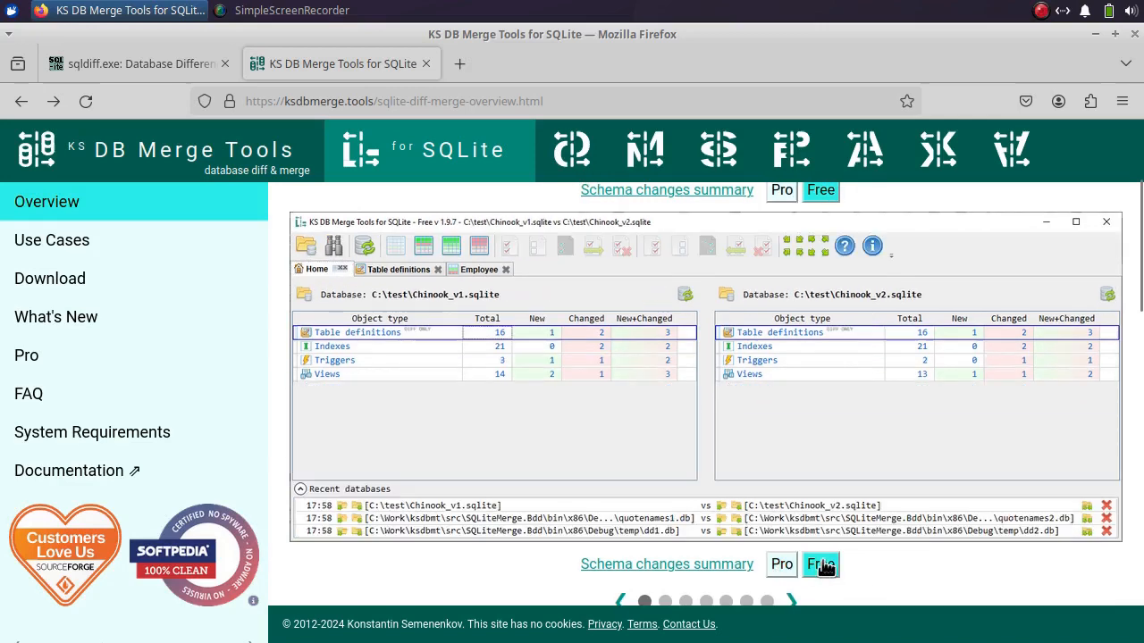
left_click(792, 600)
left_click(794, 601)
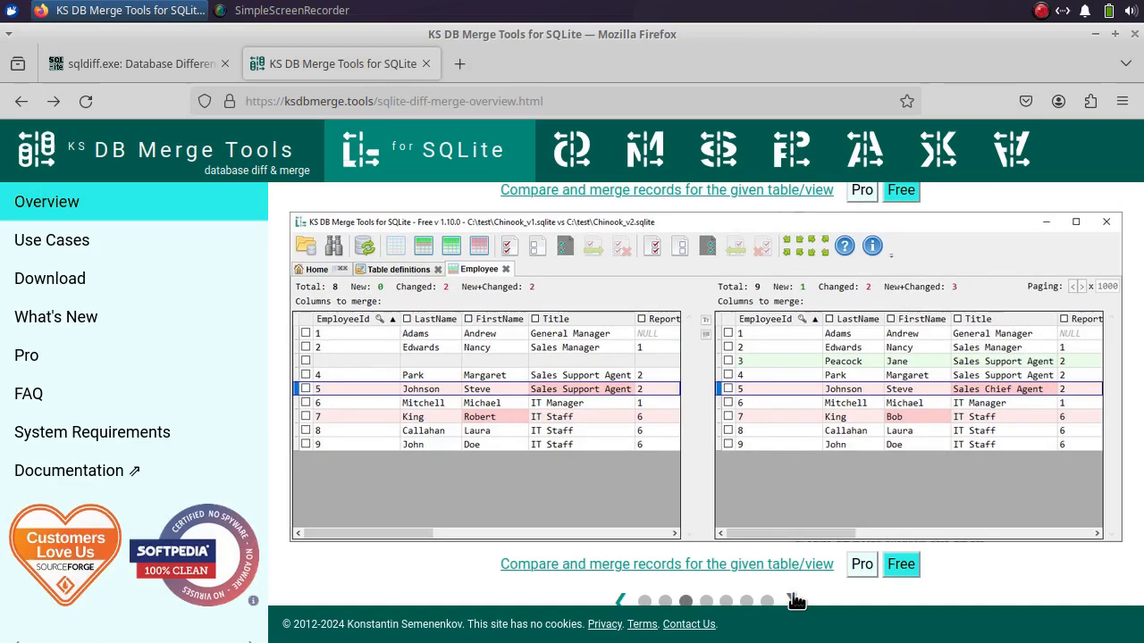
left_click(794, 601)
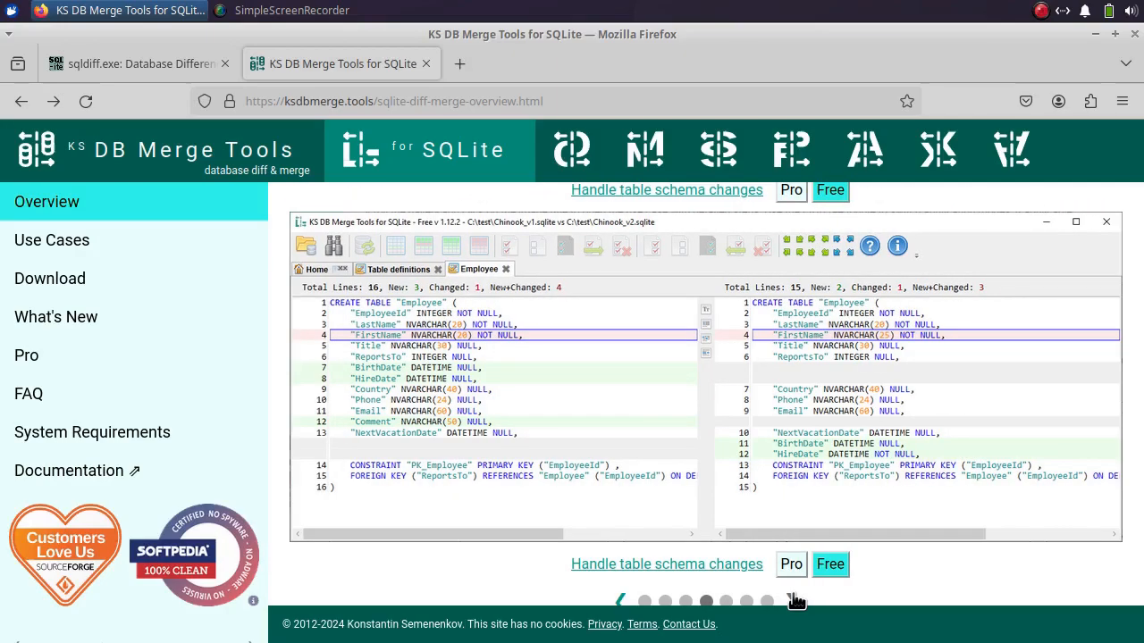